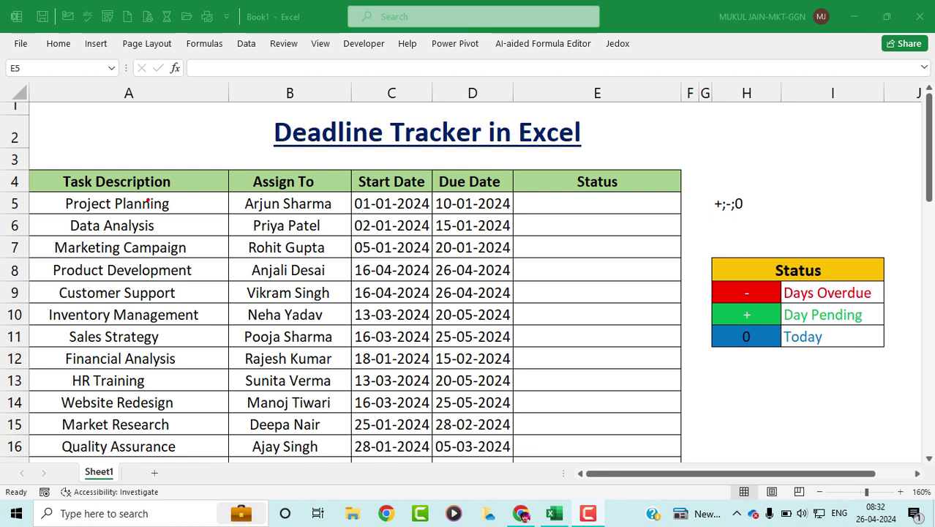
Step: Highlight the task descriptions, assignees, start dates and due dates in the tracker
mouse_move(144, 215)
mouse_down()
mouse_move(159, 207)
mouse_move(166, 222)
mouse_up()
drag(154, 262, 173, 248)
drag(159, 281, 188, 266)
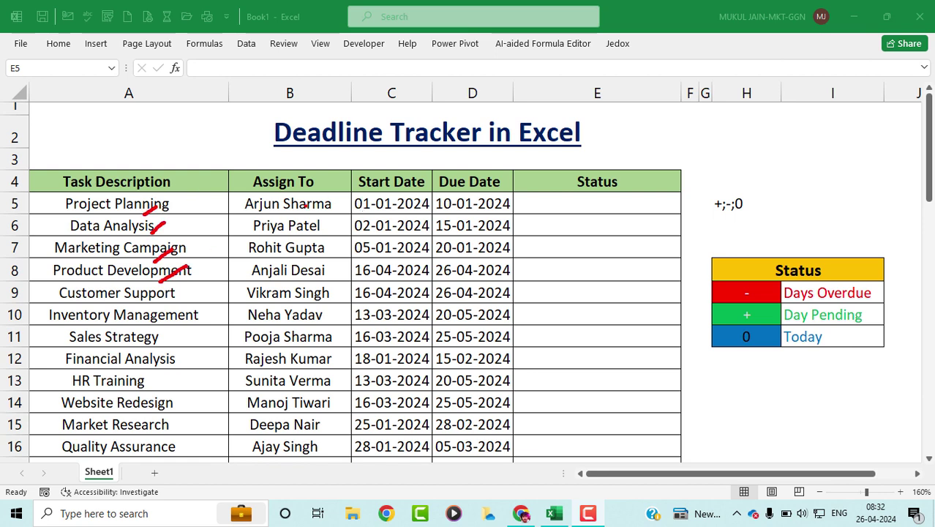
drag(313, 212, 332, 198)
drag(313, 231, 330, 223)
mouse_move(310, 259)
mouse_down()
mouse_move(323, 248)
mouse_move(326, 265)
mouse_up()
drag(408, 213, 426, 201)
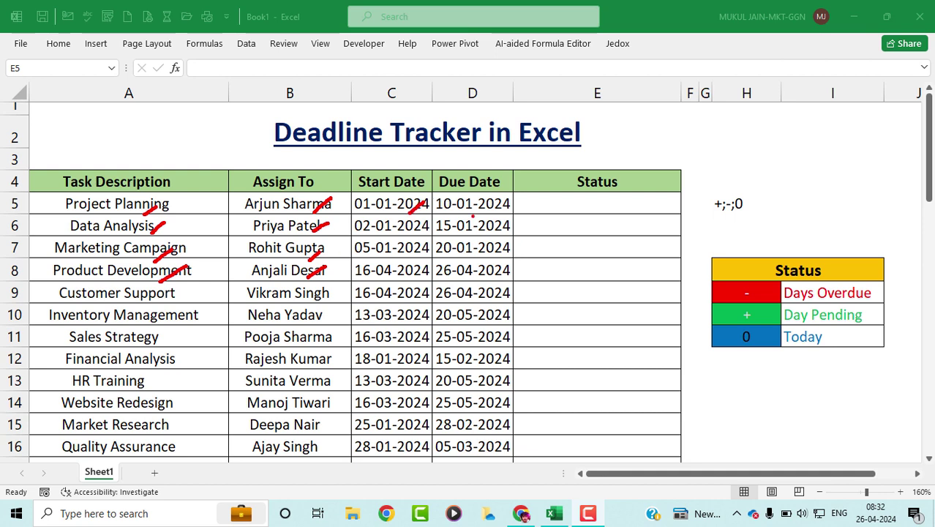
drag(487, 217, 525, 195)
Step: Point out the Status cells to be filled, starting at E5, then clear the annotations
click(584, 203)
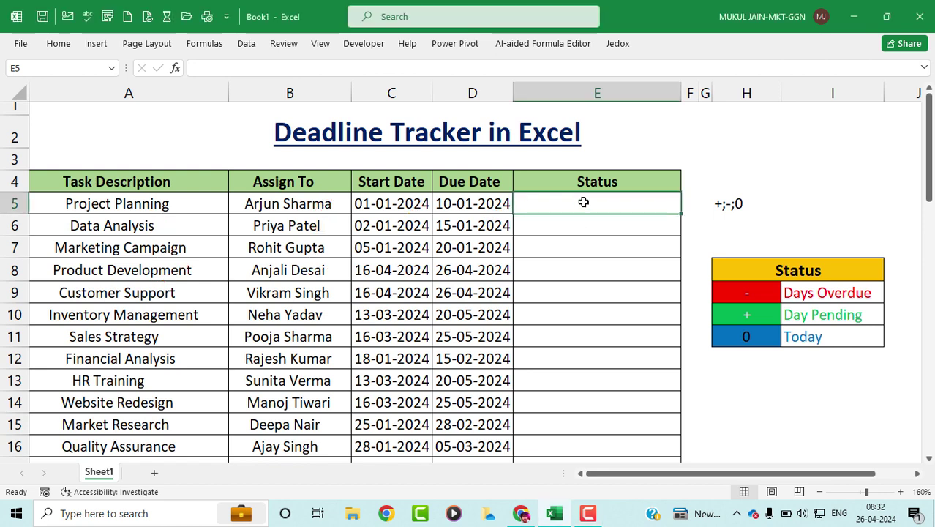
drag(587, 201, 580, 376)
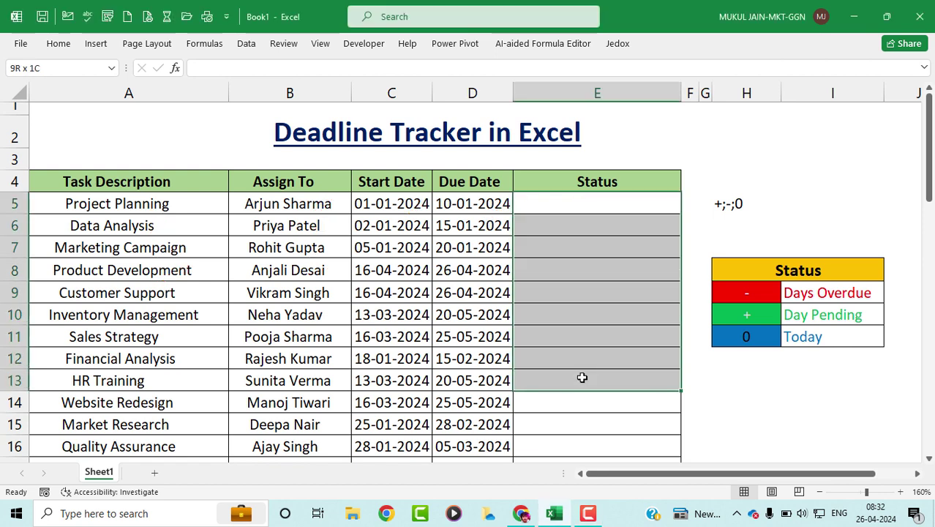
click(585, 207)
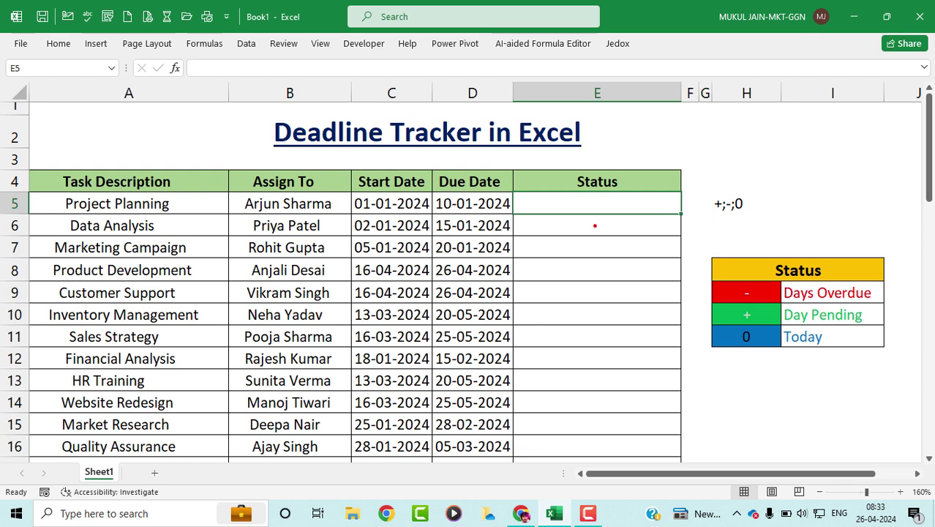
drag(578, 210, 594, 205)
key(Escape)
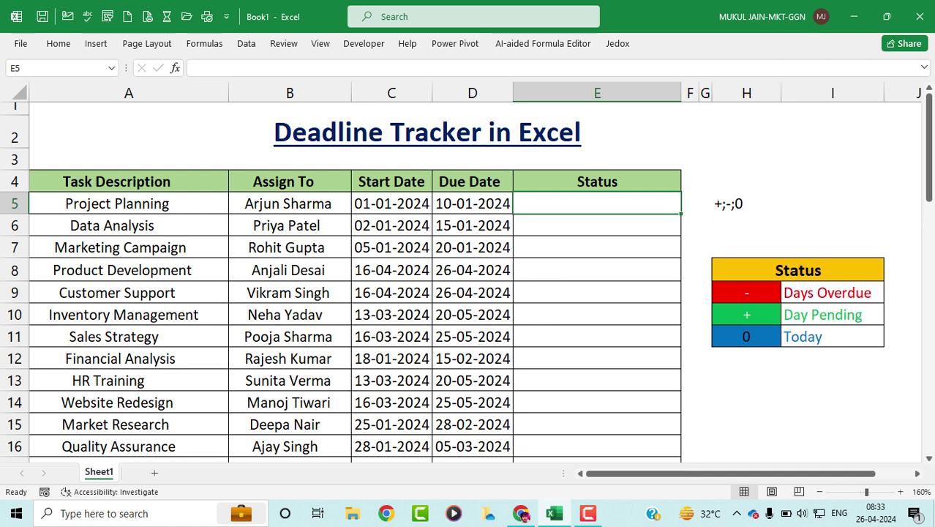
Step: Enter =D5-TODAY() in E5 and show the result (-107) in General number format
text(=)
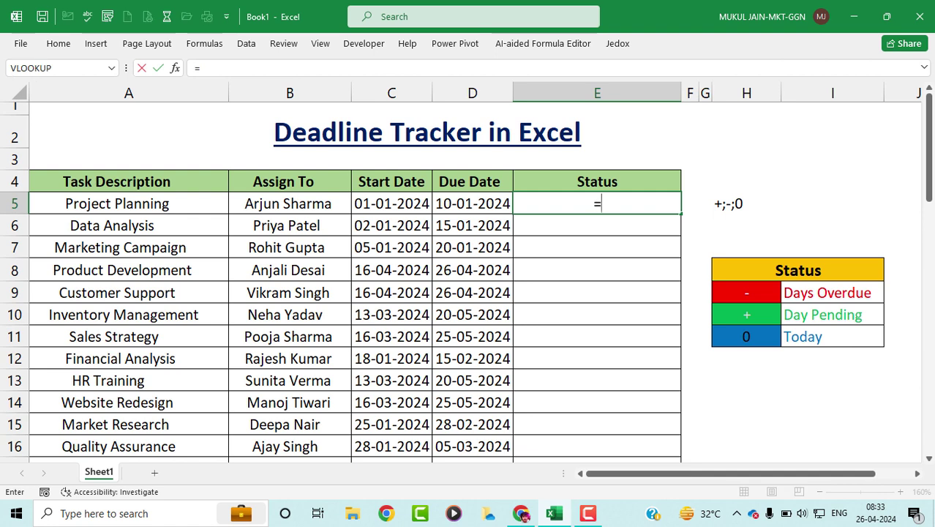
click(466, 205)
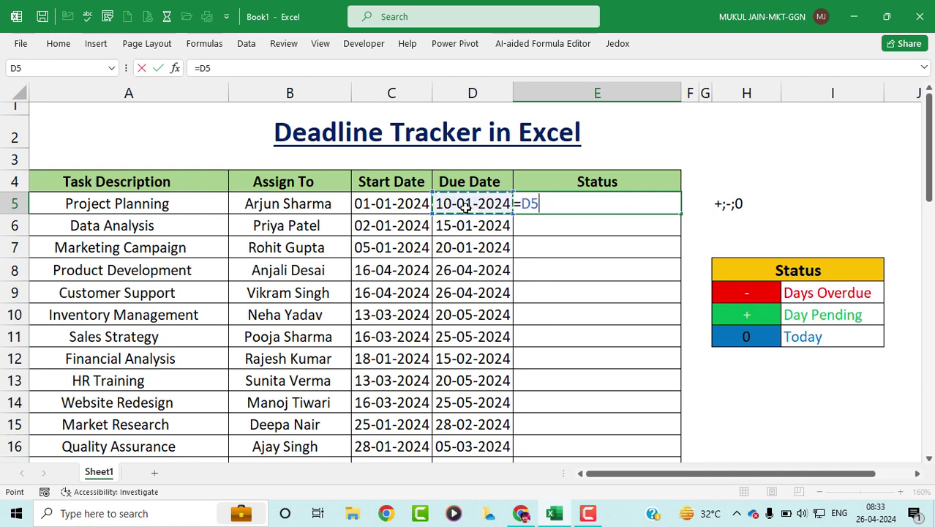
text(-)
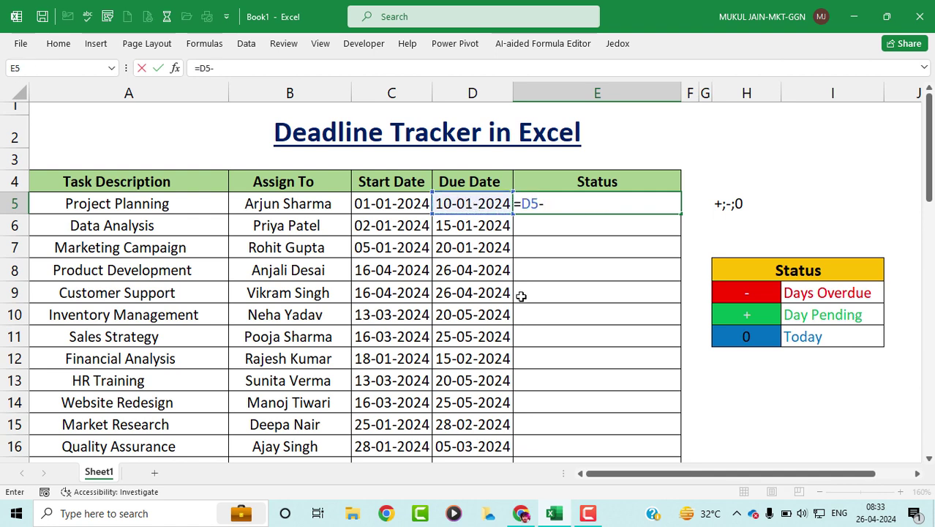
text(today()
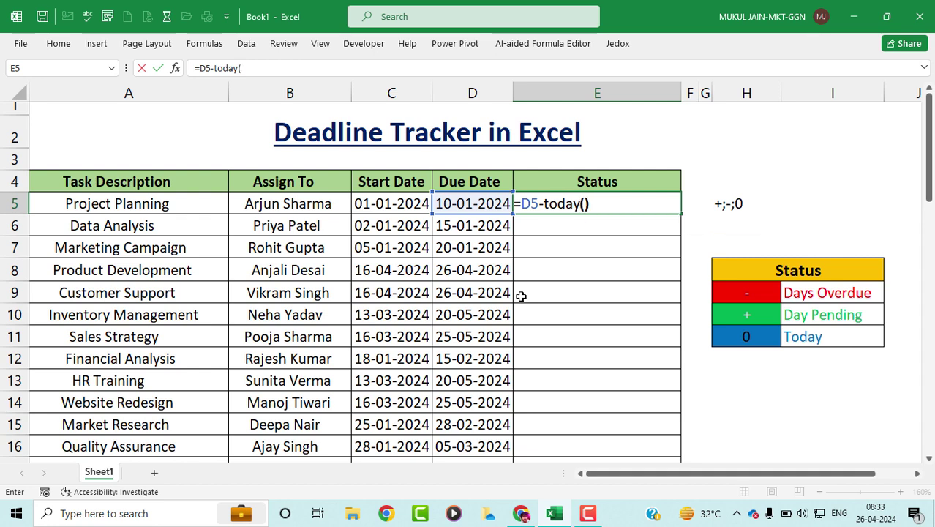
text())
key(ctrl+Return)
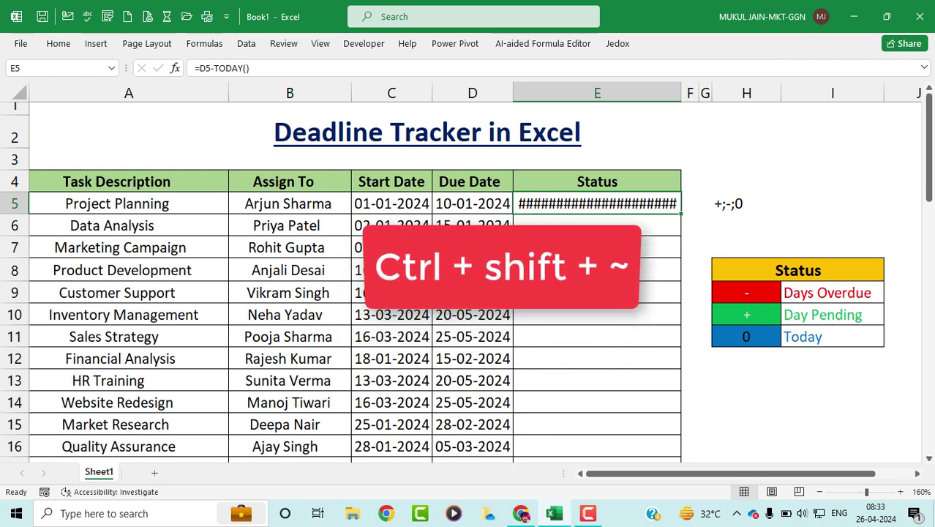
key(ctrl+shift+asciitilde)
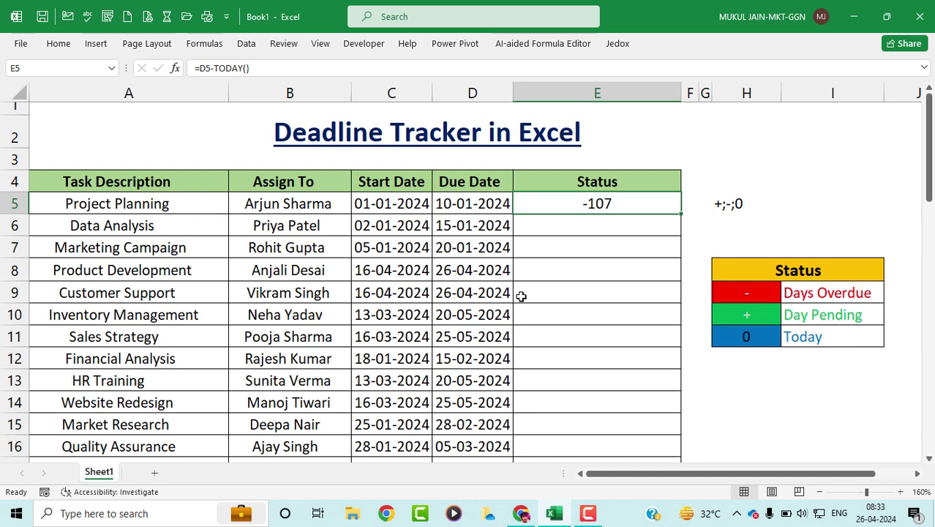
Step: Copy E5's days-remaining formula down the Status column and check the copy in E8
drag(826, 294, 827, 336)
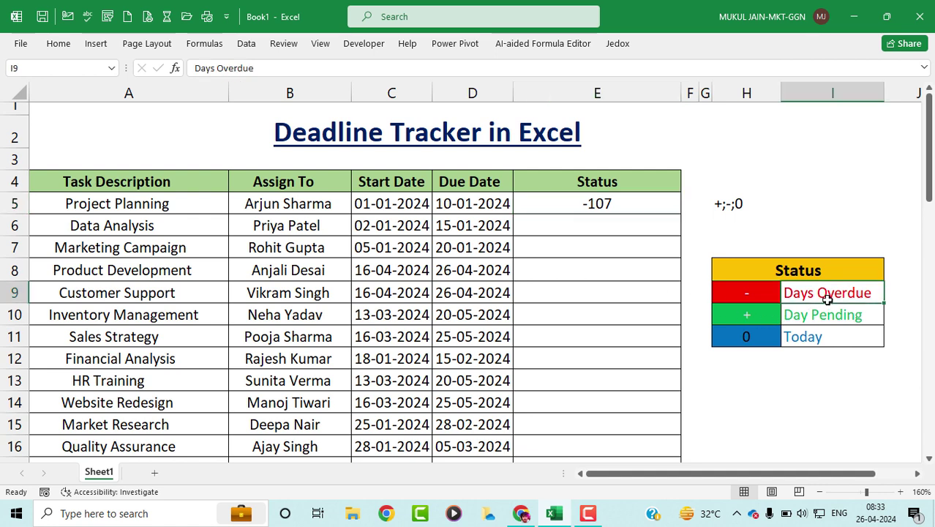
click(622, 204)
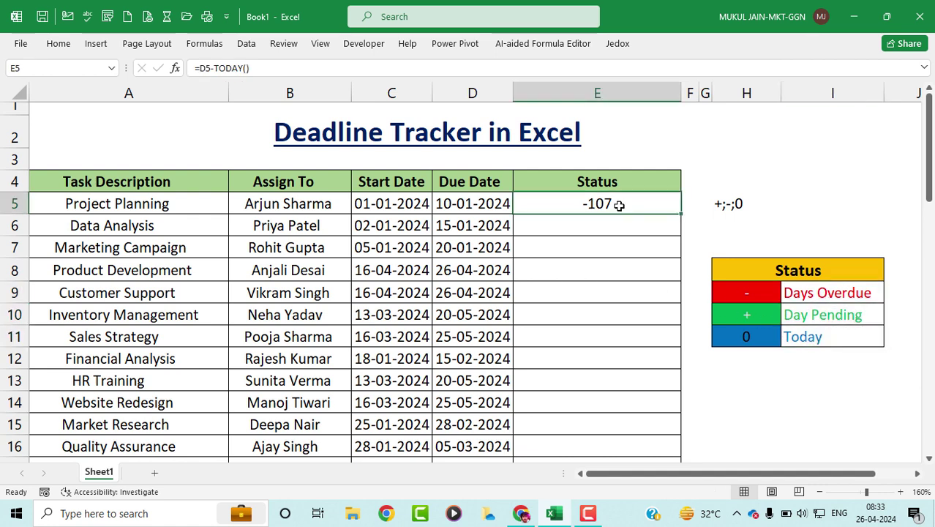
double_click(681, 216)
drag(602, 205, 597, 422)
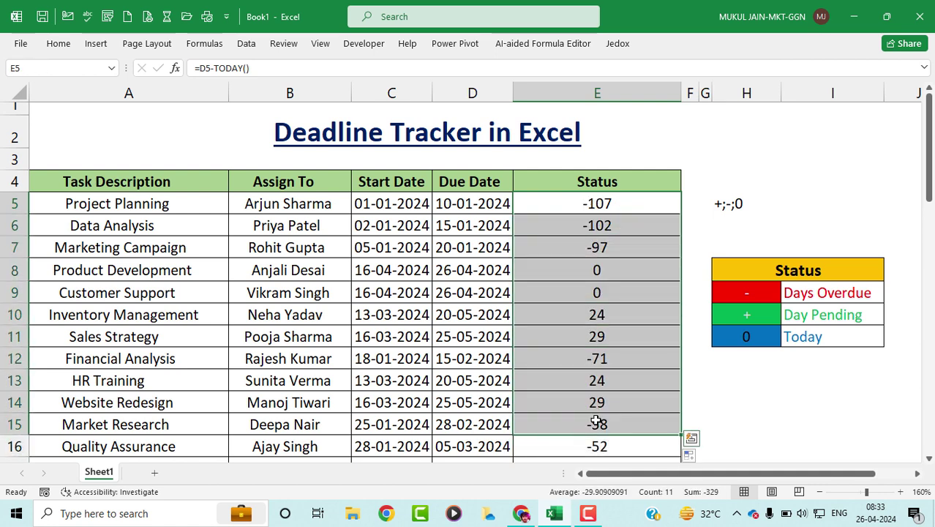
click(583, 273)
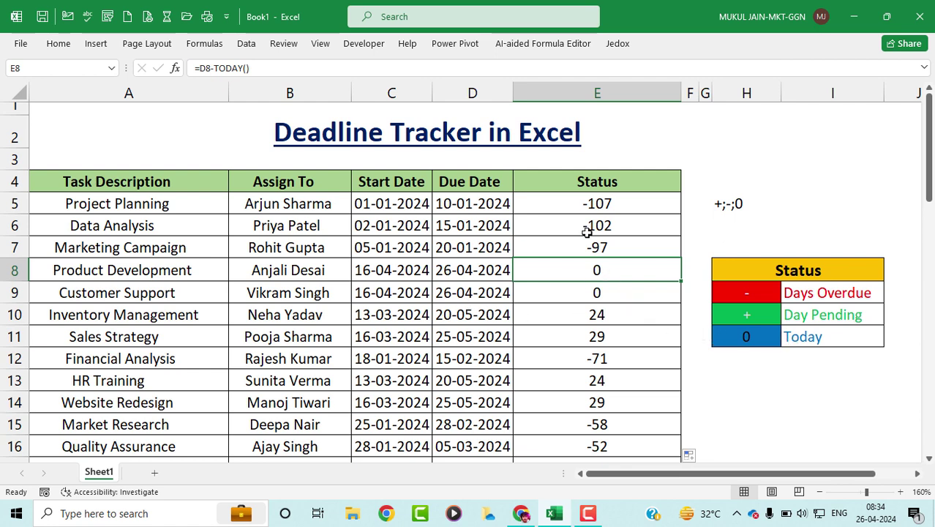
Step: Select the Status range E5:E53 for number formatting
click(598, 205)
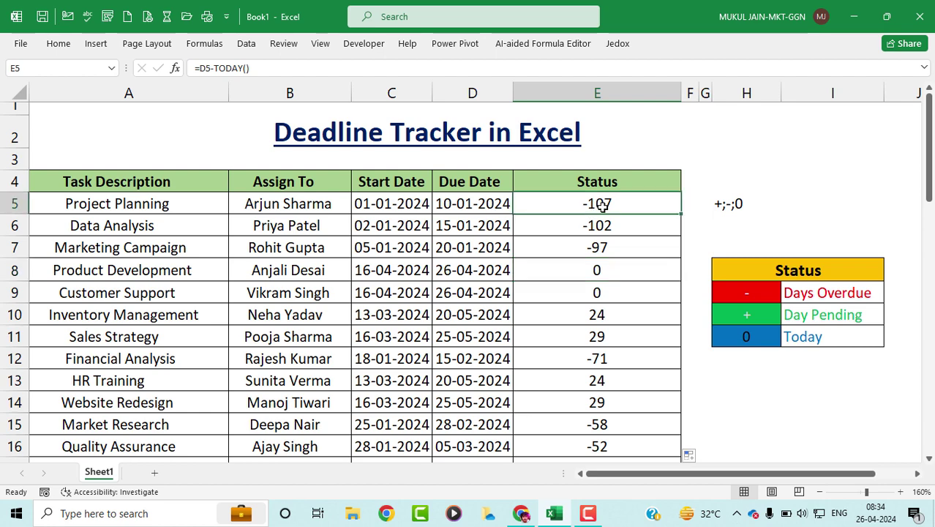
key(ctrl+shift+Down)
scroll(602, 207, up, 5)
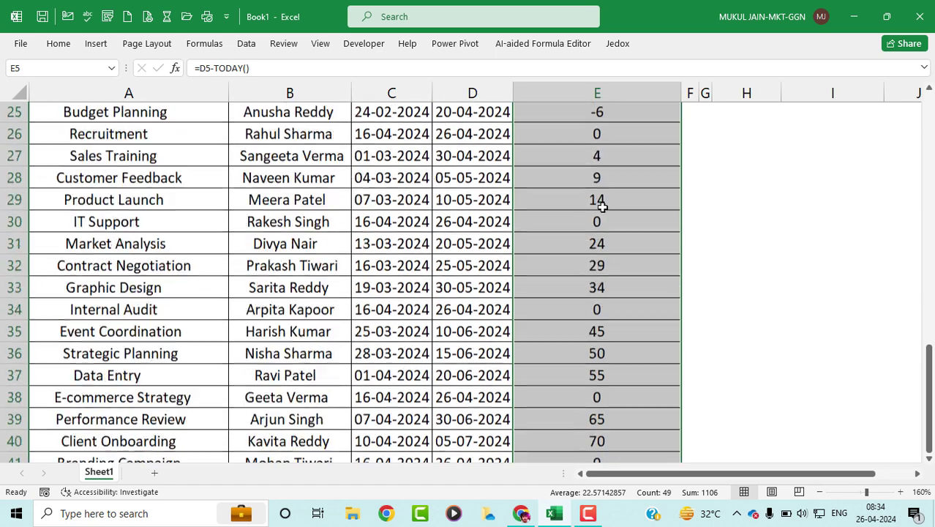
scroll(602, 207, up, 1)
scroll(578, 220, up, 7)
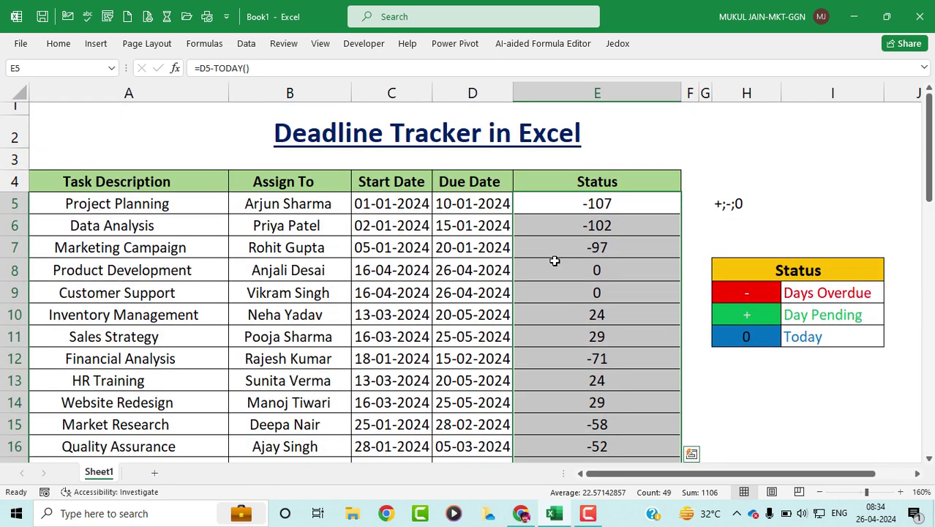
key(ctrl+1)
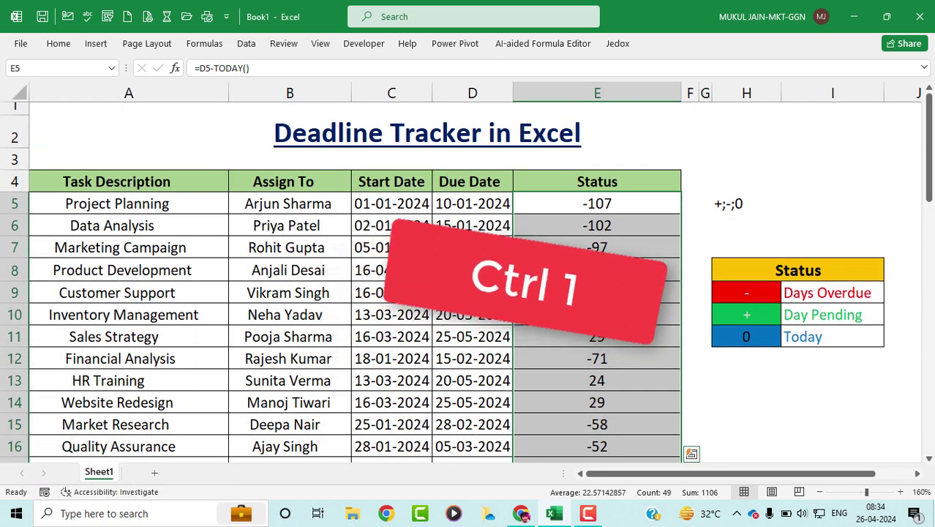
Step: Open Format Cells for the Status cells, choose the Custom category and select the General code
click(62, 50)
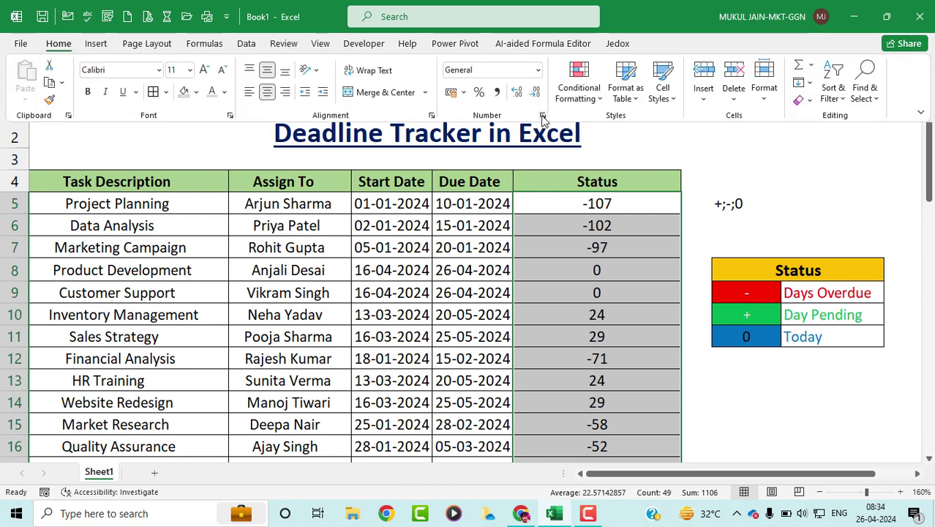
click(542, 115)
mouse_move(367, 157)
mouse_down()
mouse_move(369, 238)
mouse_move(324, 212)
mouse_up()
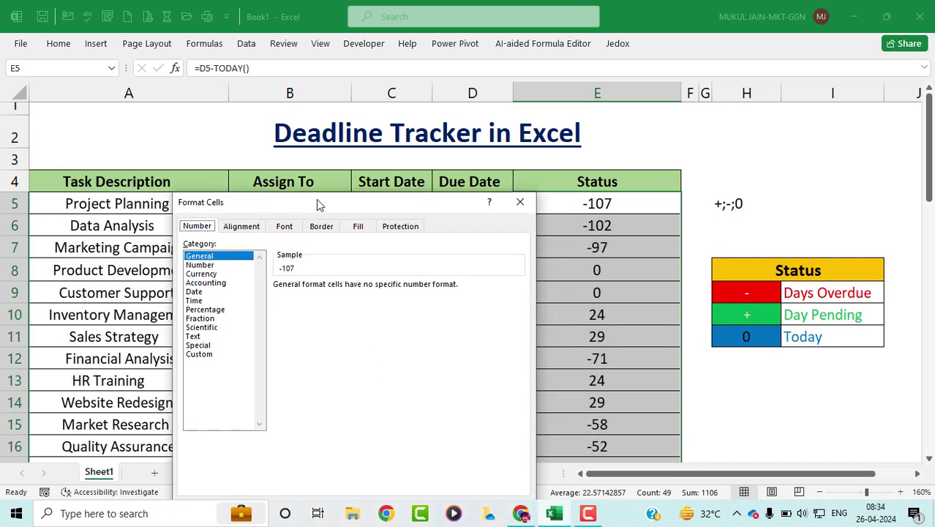
click(201, 355)
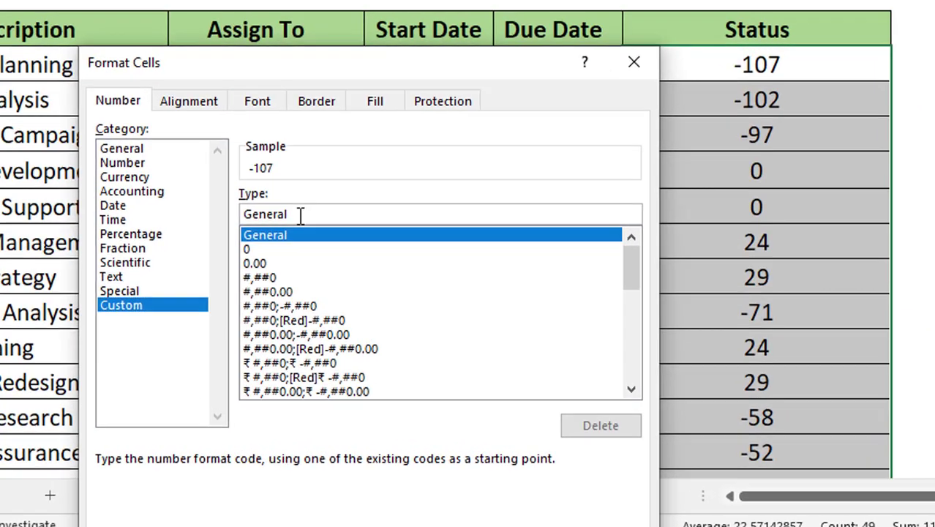
double_click(306, 297)
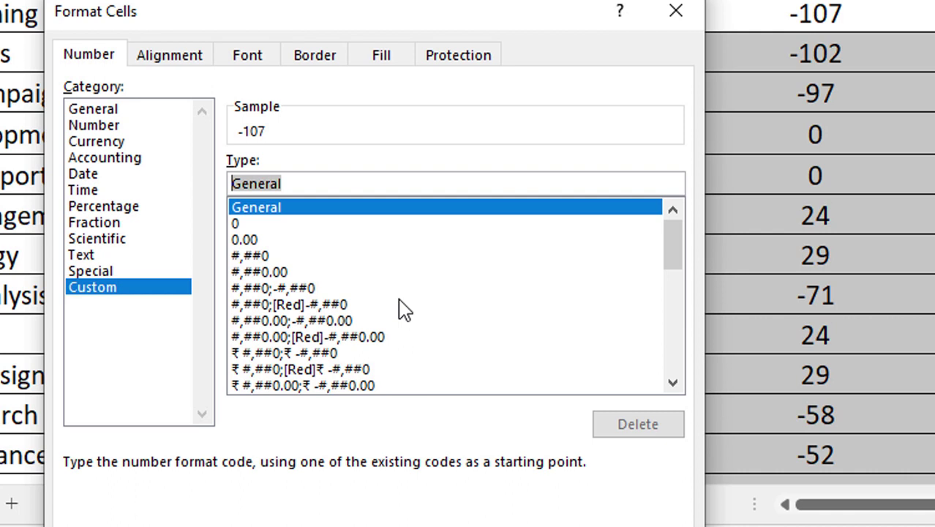
Step: Replace General with [green]# "days pending";[red] "days overdue";[blue] "today" and apply it
key(BackSpace)
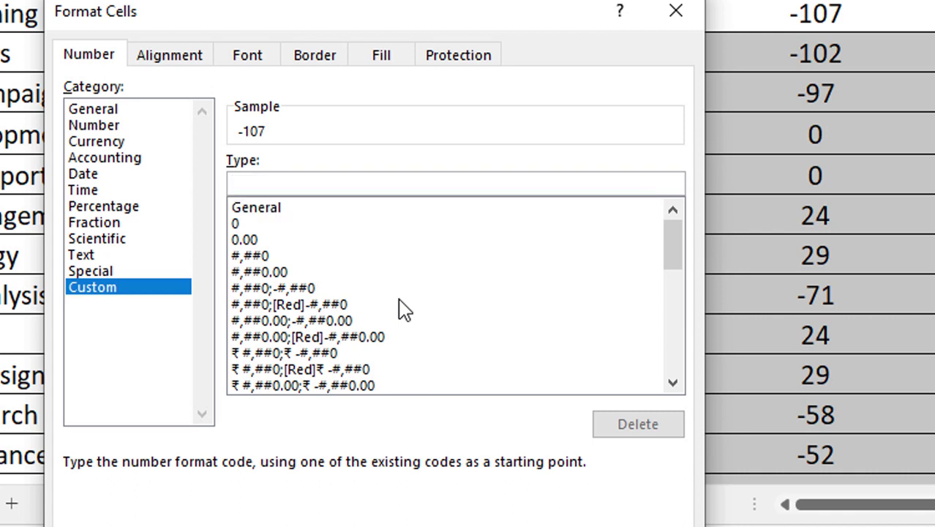
text([)
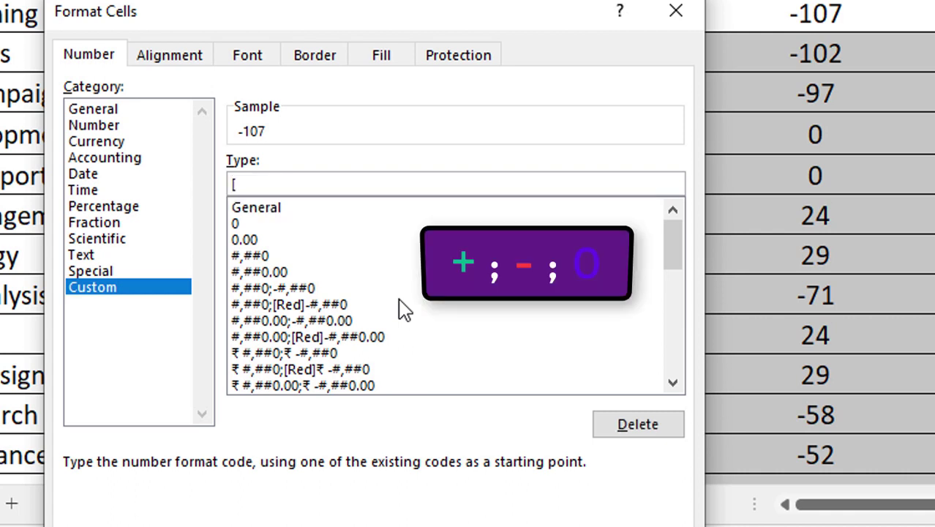
text(green)
text(])
text(#)
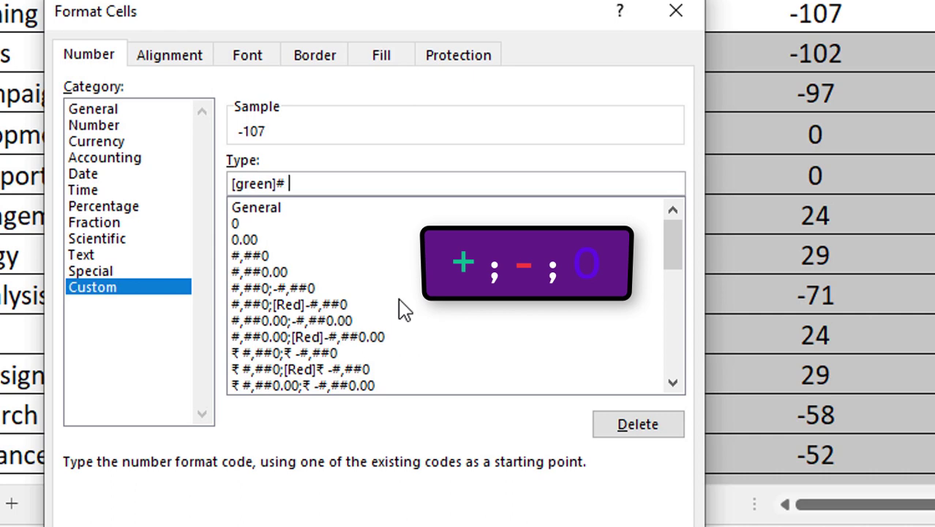
text( ")
text(days)
text( pending)
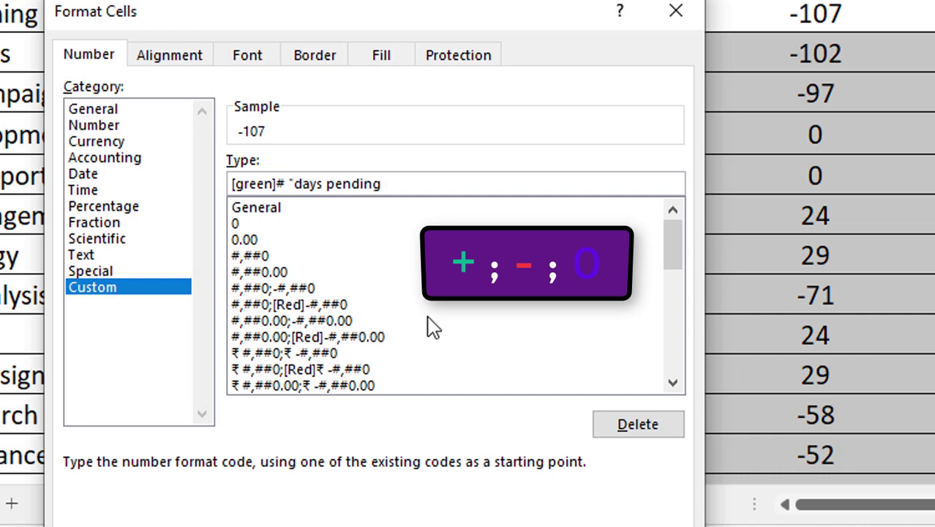
text(")
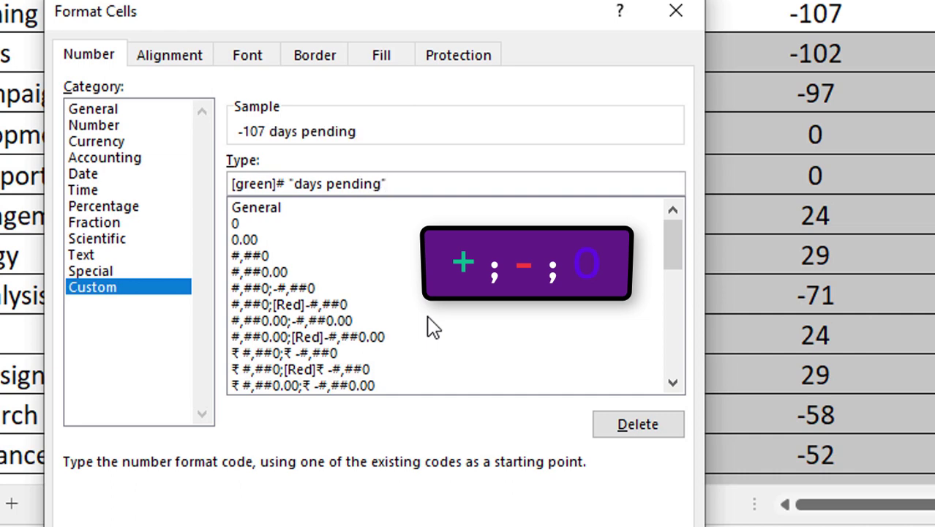
text(;)
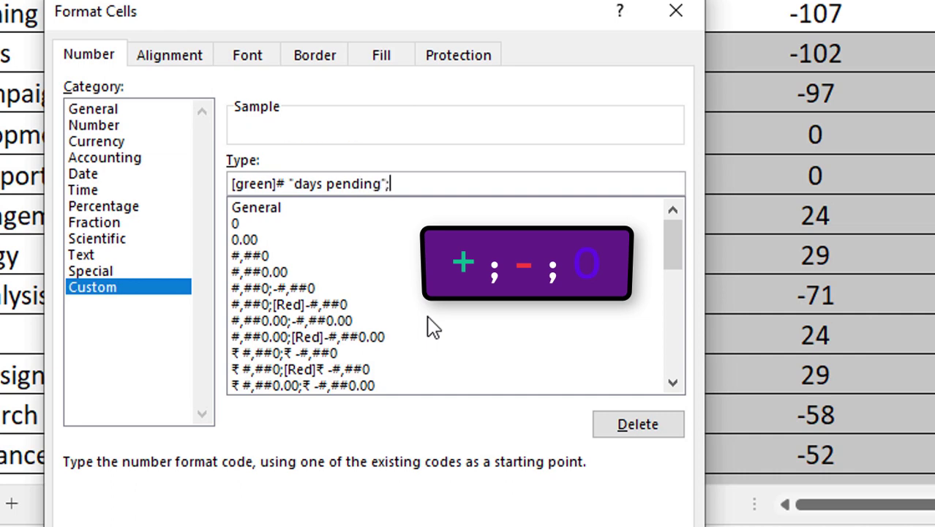
text([)
text(red)
text(] ")
text(da)
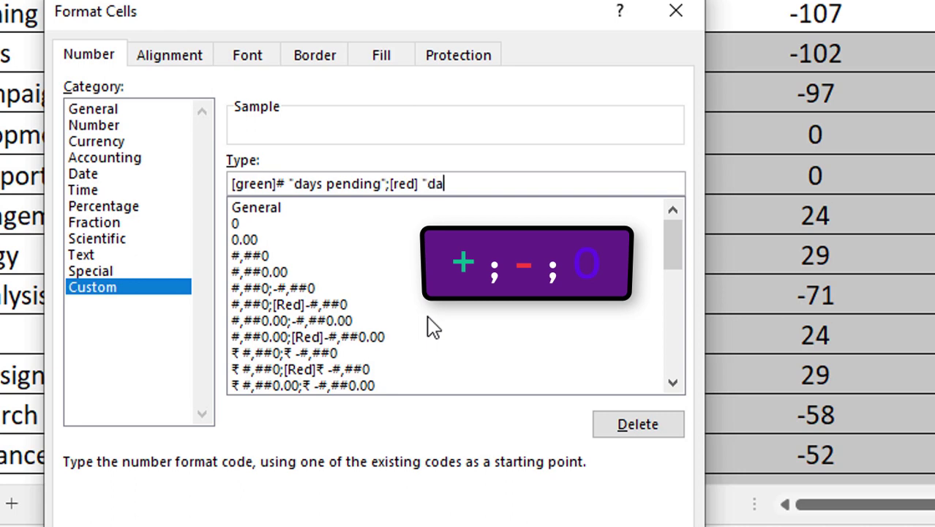
text(ys over)
text(due)
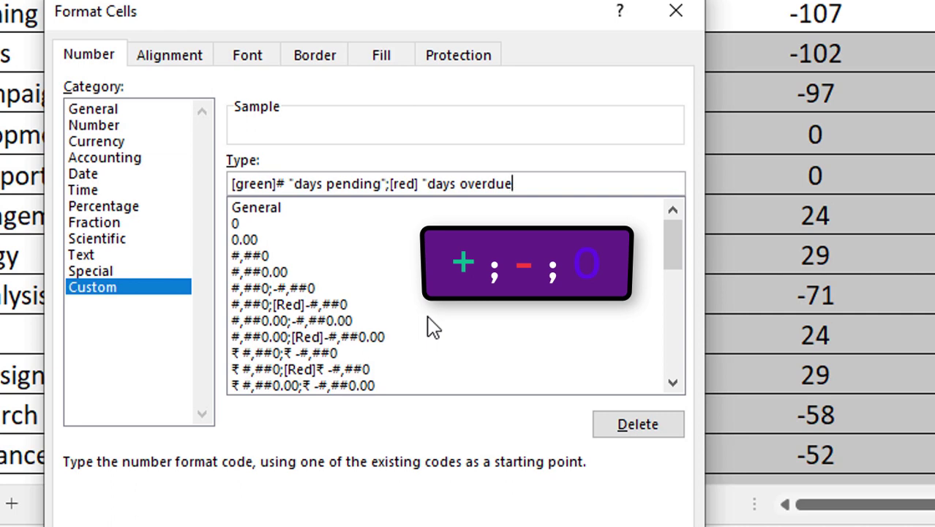
text(")
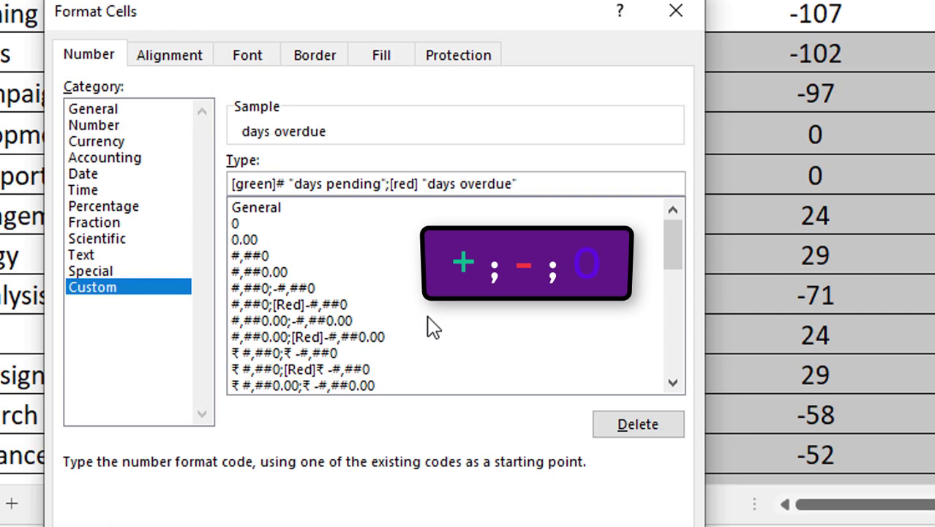
text(;)
text([)
text(blue)
text(])
text( ")
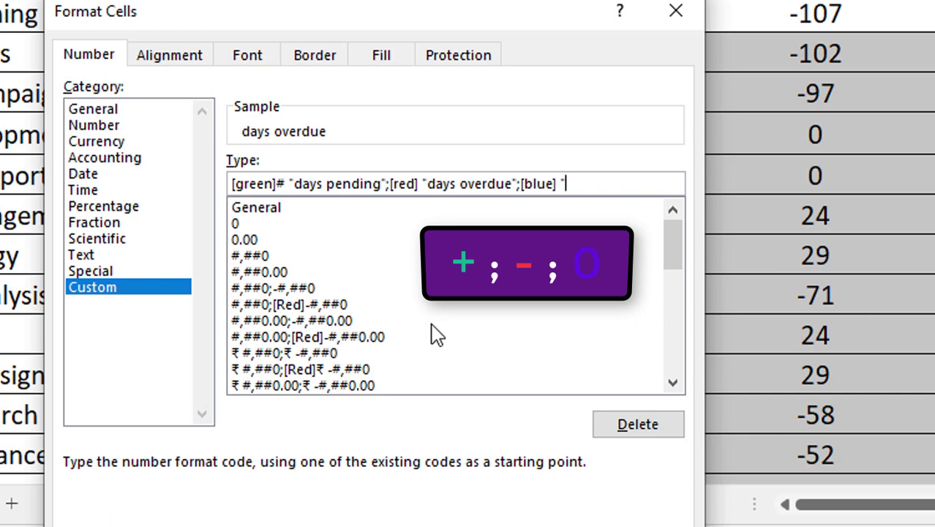
text(today)
text(")
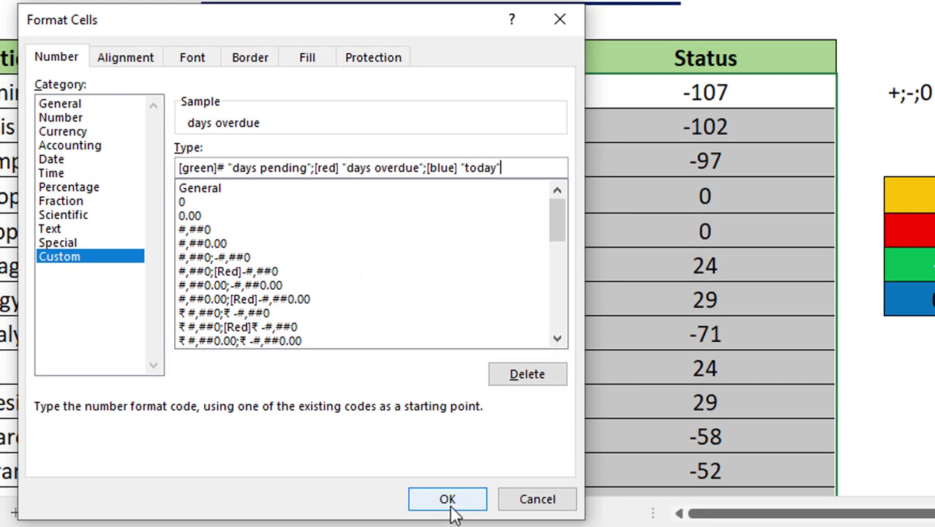
click(447, 502)
click(790, 201)
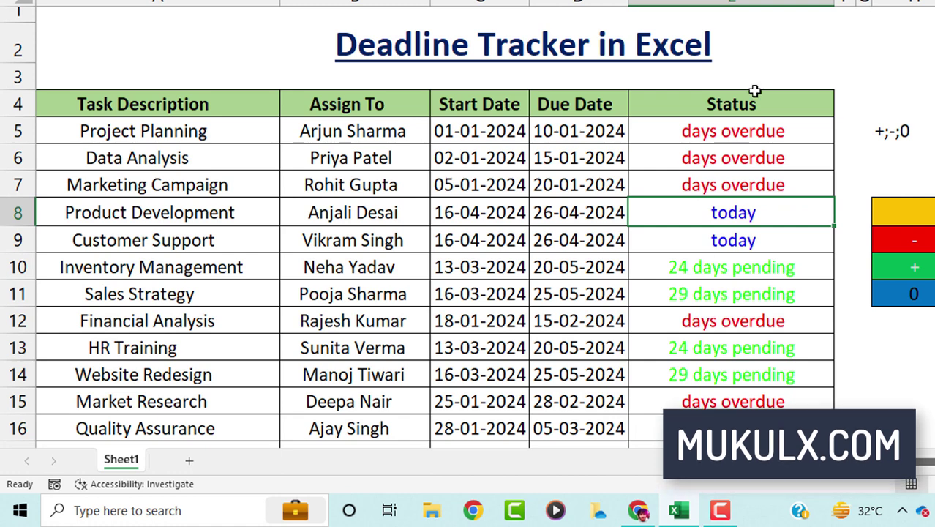
Step: Reselect the Status column from E5 down to the last task
click(692, 132)
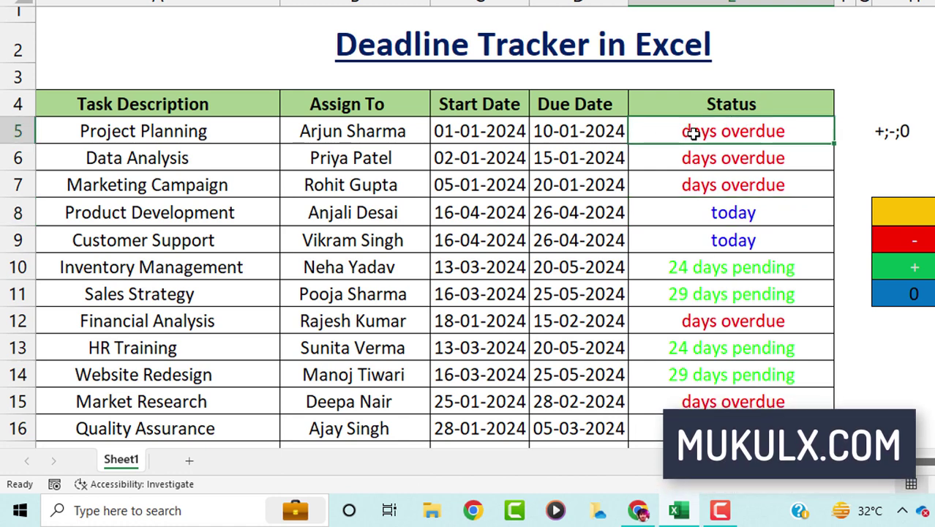
key(ctrl+shift+Down)
key(ctrl+BackSpace)
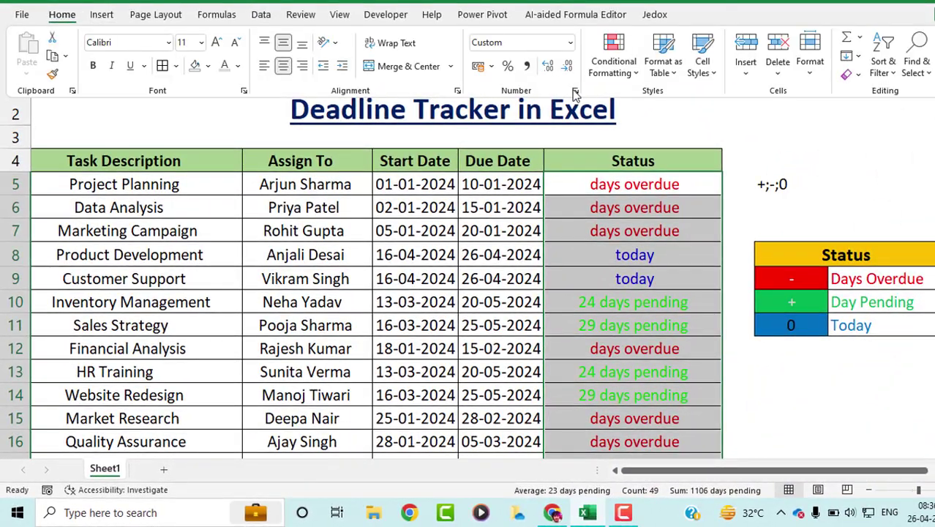
Step: Insert # after [red] in the custom format so overdue entries show their day count
click(576, 91)
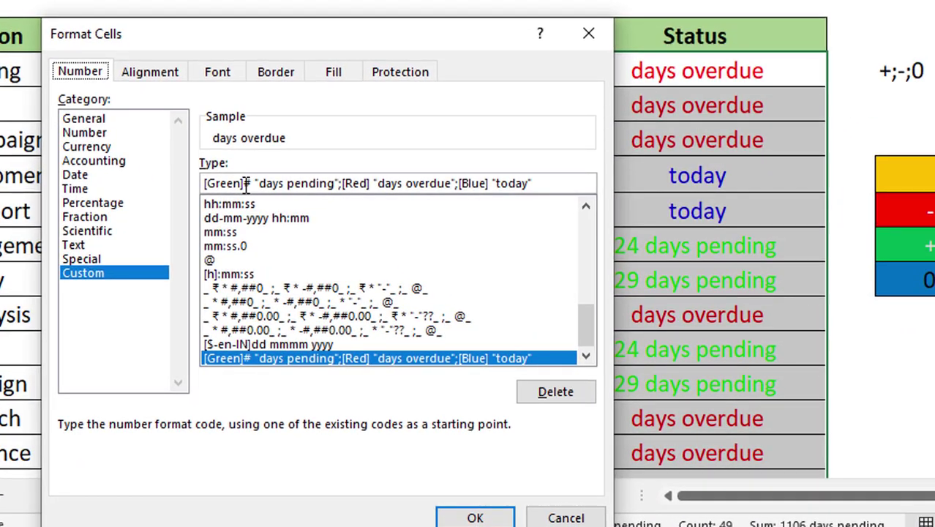
click(245, 183)
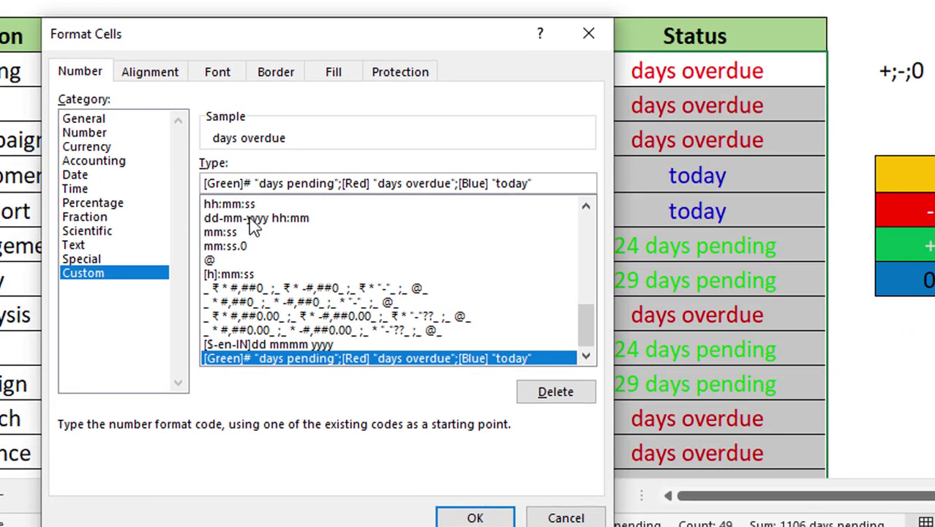
click(370, 184)
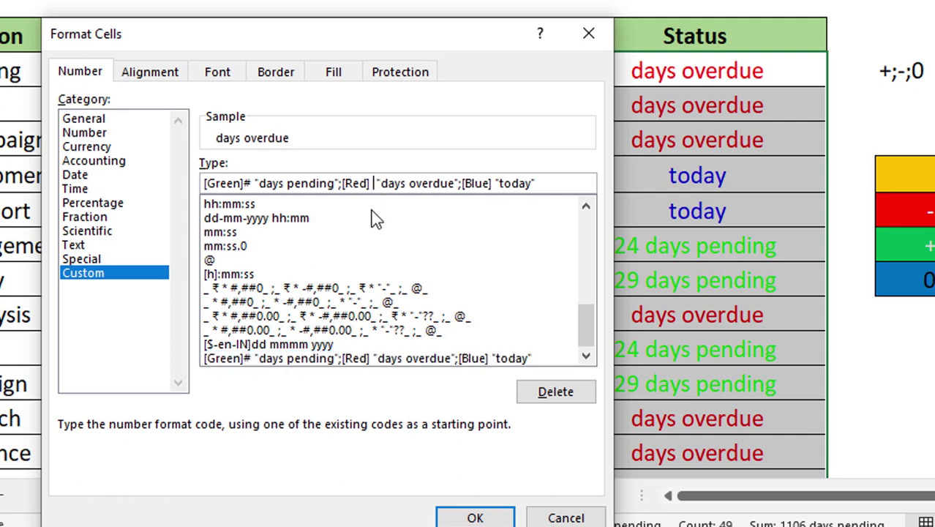
text(#)
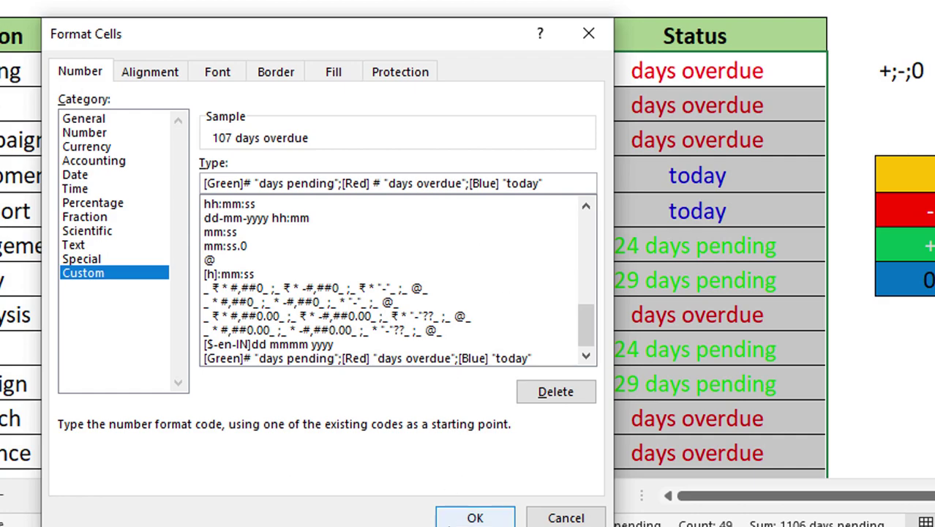
click(476, 518)
click(674, 180)
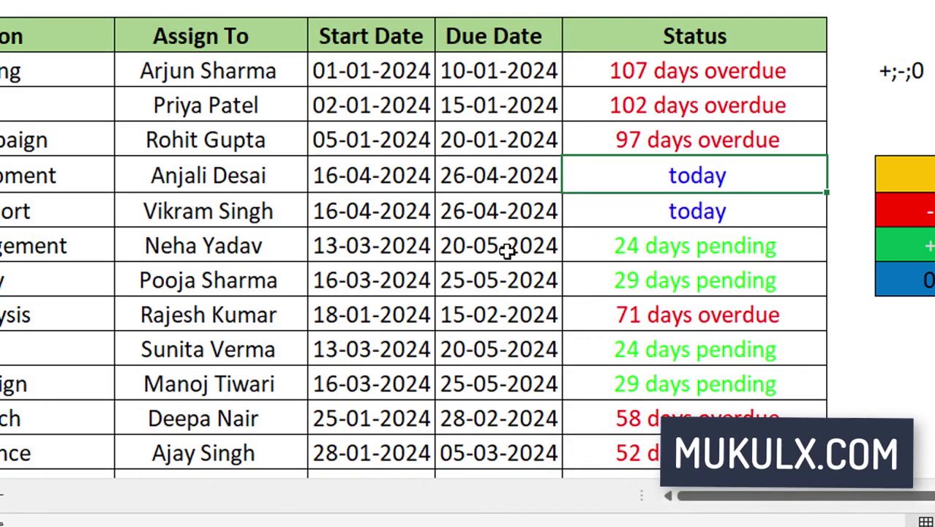